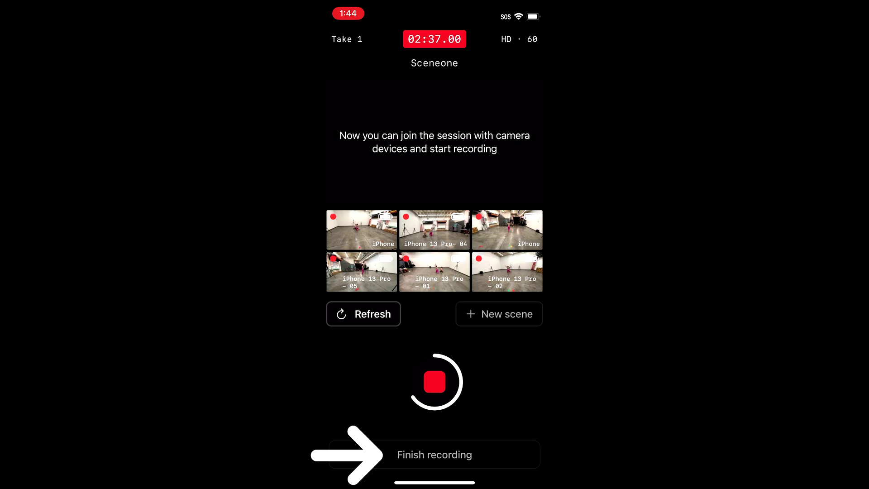
# Finish recording Take 1 of Sceneone on the connected camera devices
pyautogui.click(435, 454)
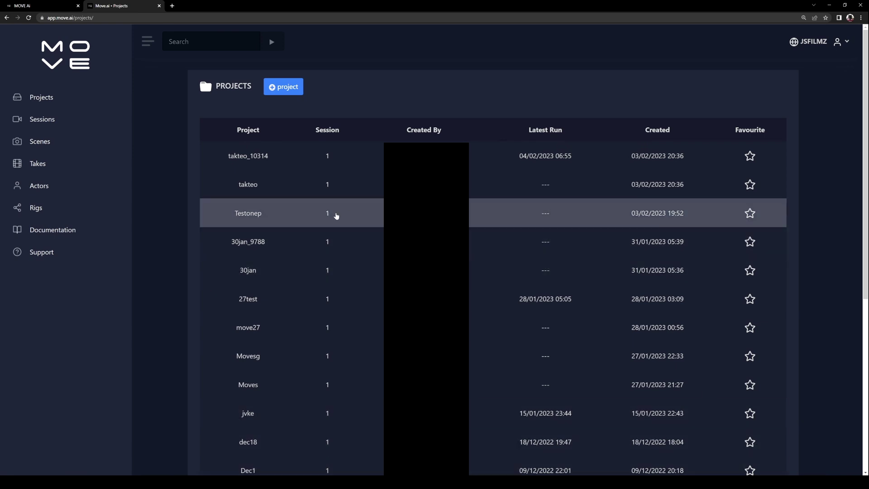
# In the Move.ai web app, open the Testonep project's onetest session and go to its session videos
pyautogui.click(254, 217)
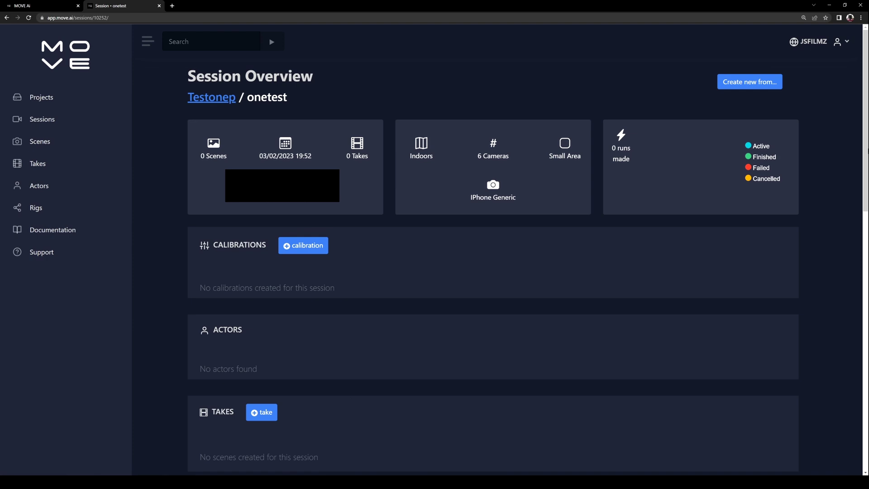
pyautogui.scroll(-5, 865, 209)
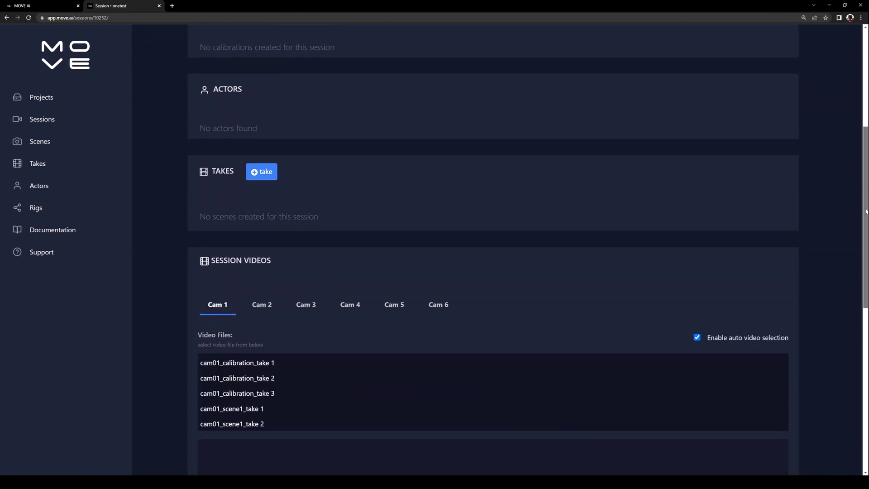
pyautogui.scroll(-2, 865, 209)
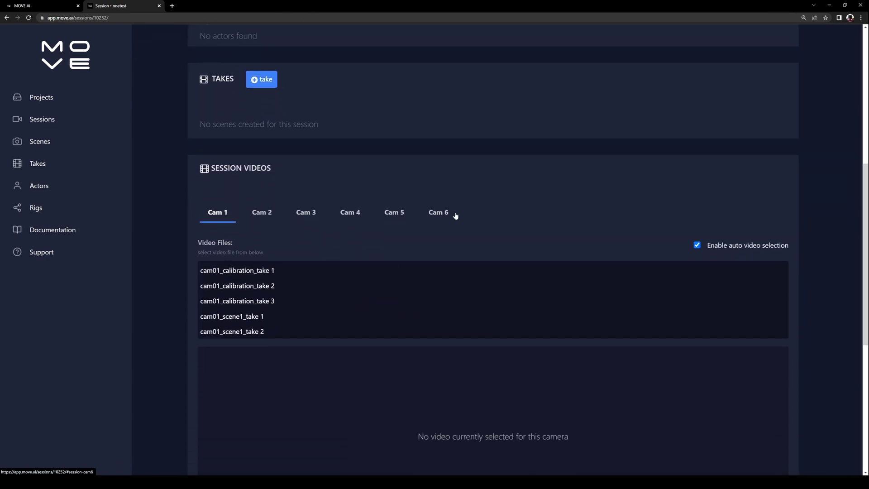
# Review the uploaded calibration and scene video files of Cam 2 through Cam 6
pyautogui.click(268, 216)
pyautogui.click(303, 216)
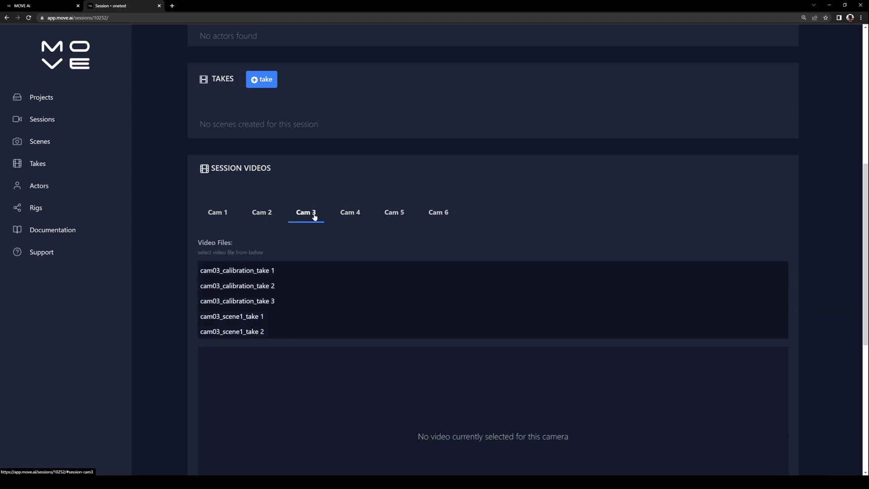
pyautogui.click(351, 216)
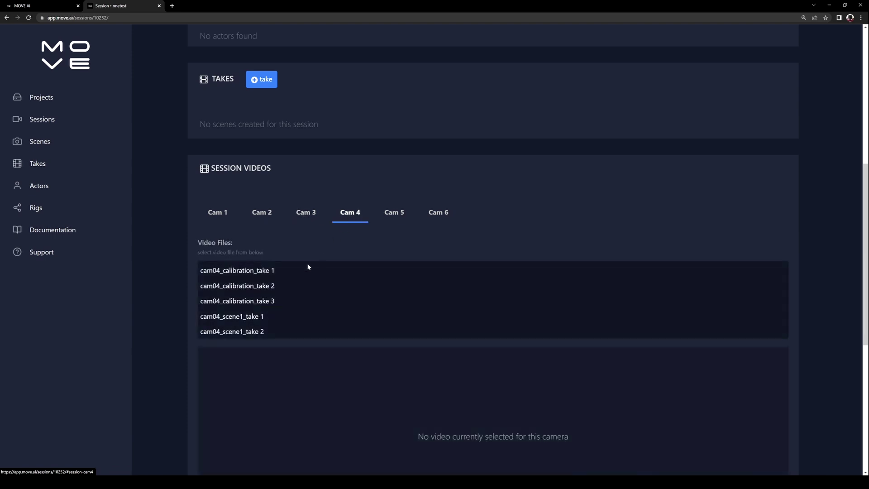
pyautogui.click(395, 217)
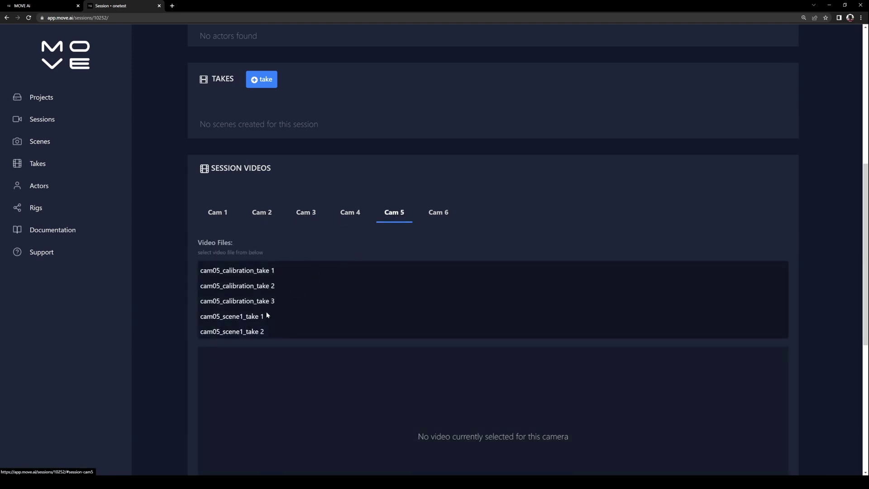
pyautogui.click(448, 213)
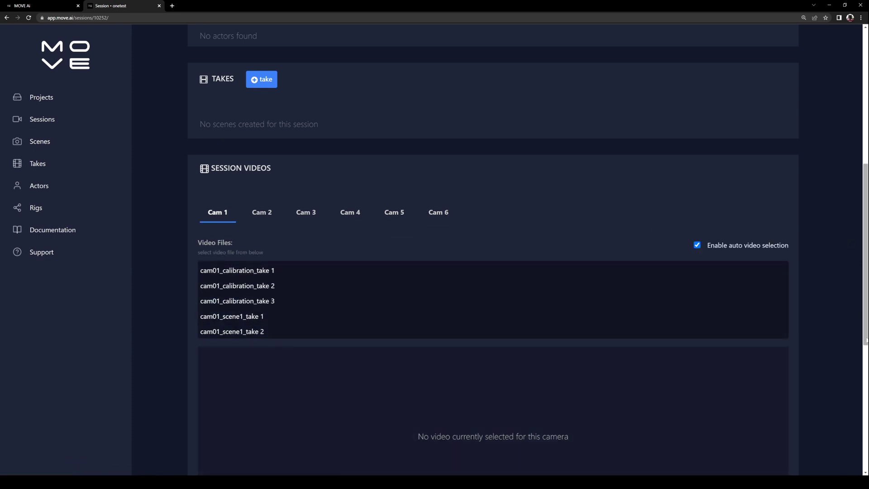
# Start a new calibration for the session and select cam01_calibration_take 3 for Camera 1
pyautogui.scroll(7, 724, 233)
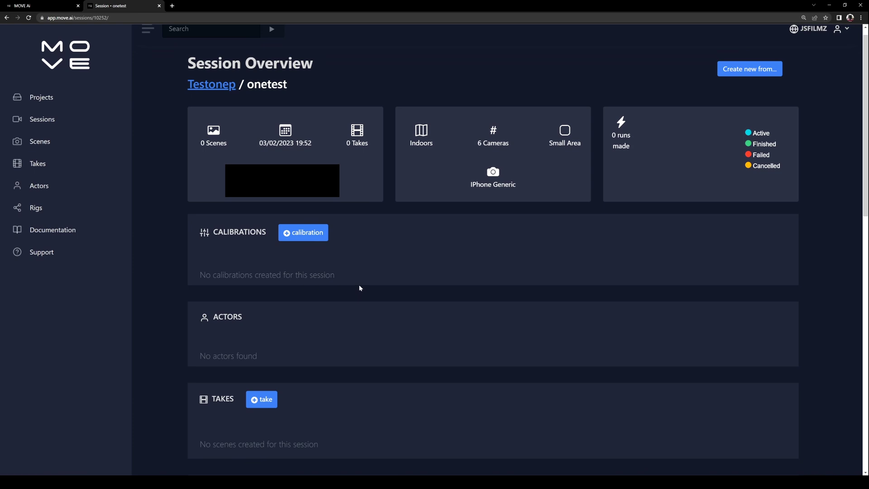
pyautogui.click(298, 230)
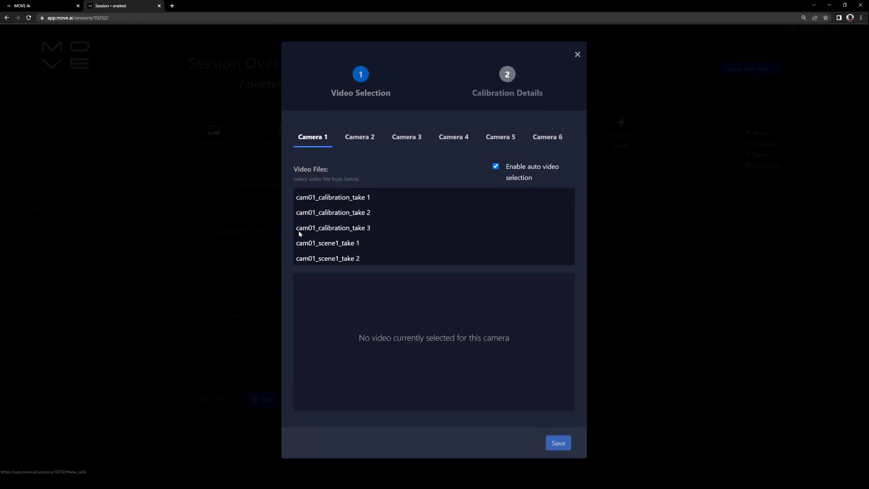
pyautogui.click(329, 228)
# Go through Cameras 2 to 6 and back to Camera 1, selecting each camera's calibration_take 3 video
pyautogui.click(372, 137)
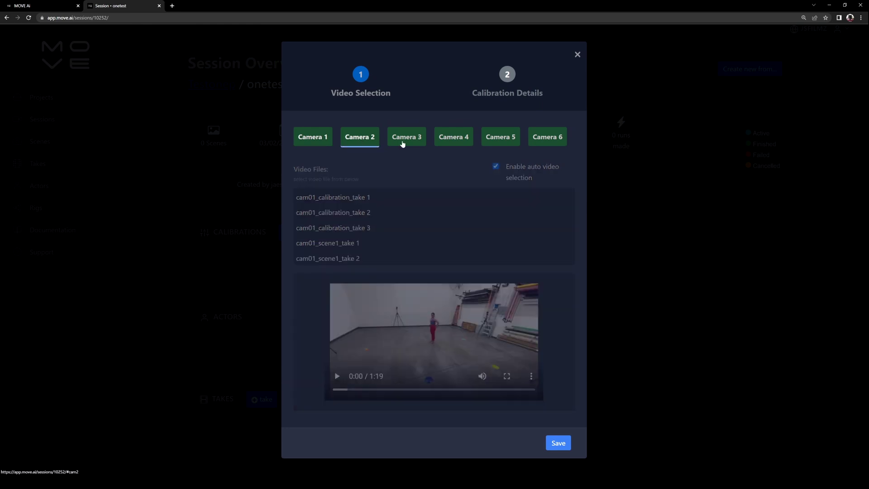
pyautogui.click(358, 229)
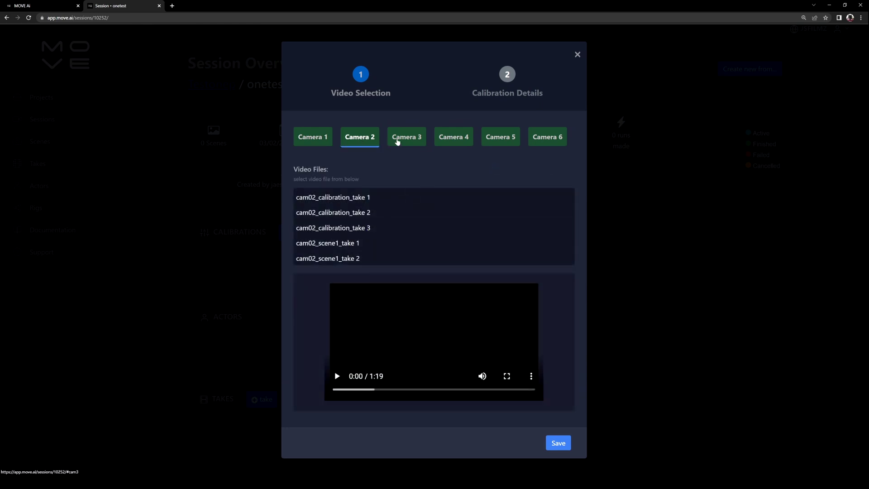
pyautogui.click(356, 227)
pyautogui.click(402, 138)
pyautogui.click(360, 227)
pyautogui.click(454, 140)
pyautogui.click(367, 229)
pyautogui.click(500, 138)
pyautogui.click(362, 227)
pyautogui.click(547, 137)
pyautogui.click(368, 227)
pyautogui.click(312, 136)
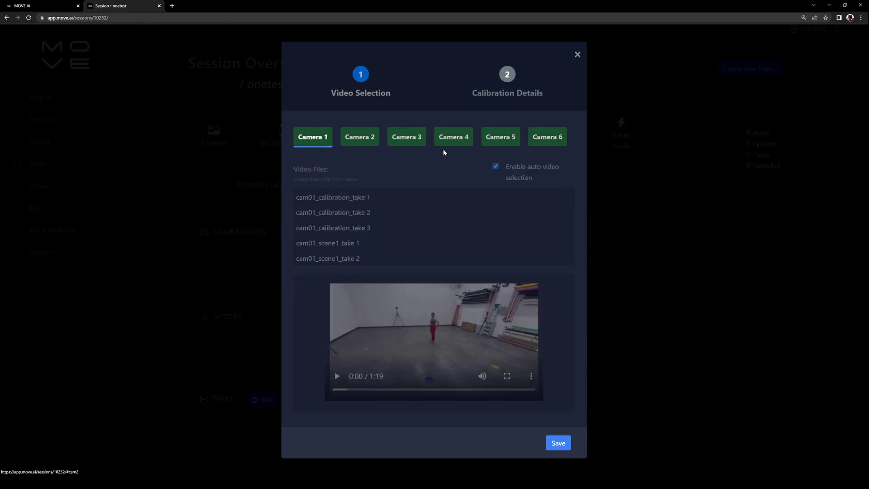
pyautogui.click(359, 229)
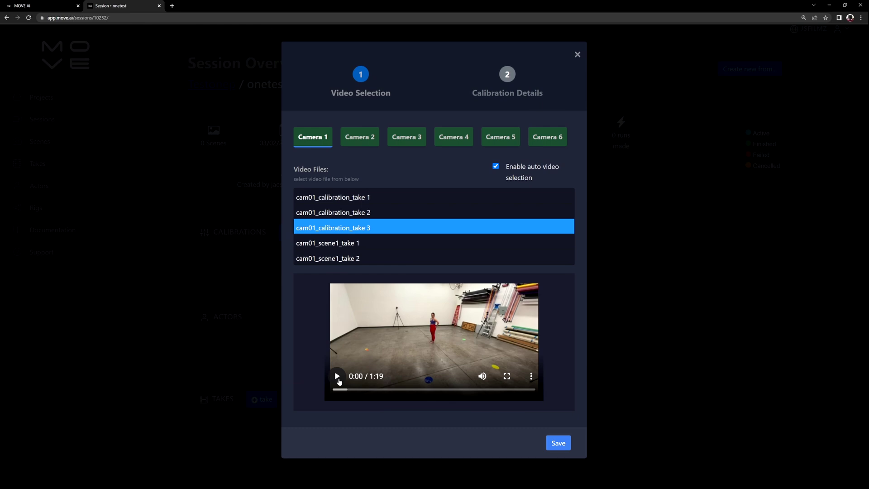
# Play and scrub Camera 1's calibration video to find the clap and the calibration start and end times
pyautogui.click(337, 376)
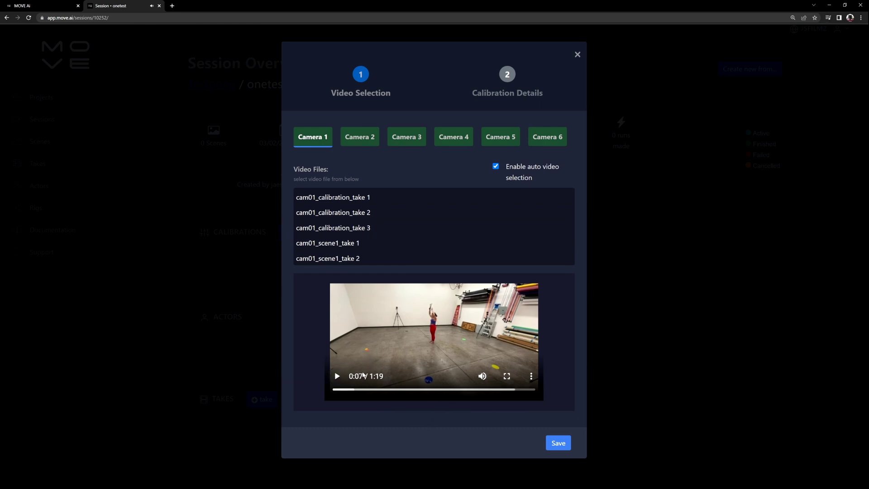
pyautogui.click(339, 377)
pyautogui.click(339, 377)
pyautogui.moveTo(364, 390); pyautogui.dragTo(371, 391)
pyautogui.moveTo(374, 391); pyautogui.dragTo(531, 392)
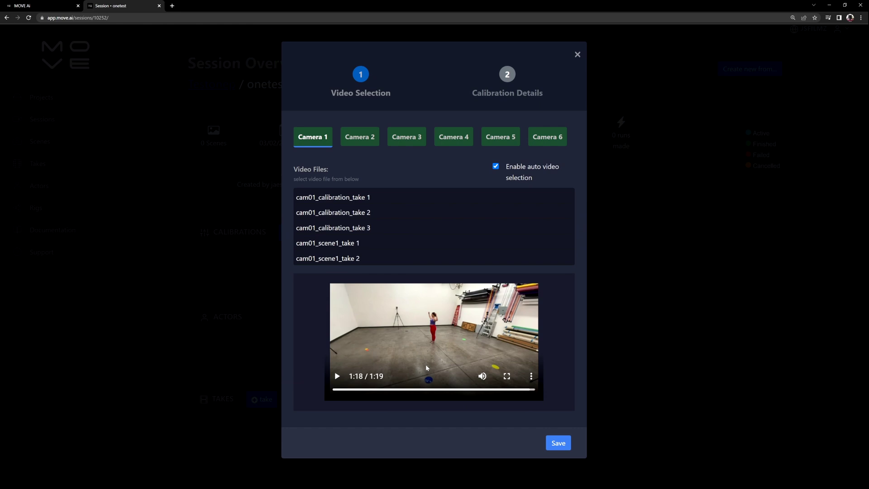
pyautogui.moveTo(368, 392); pyautogui.dragTo(370, 392)
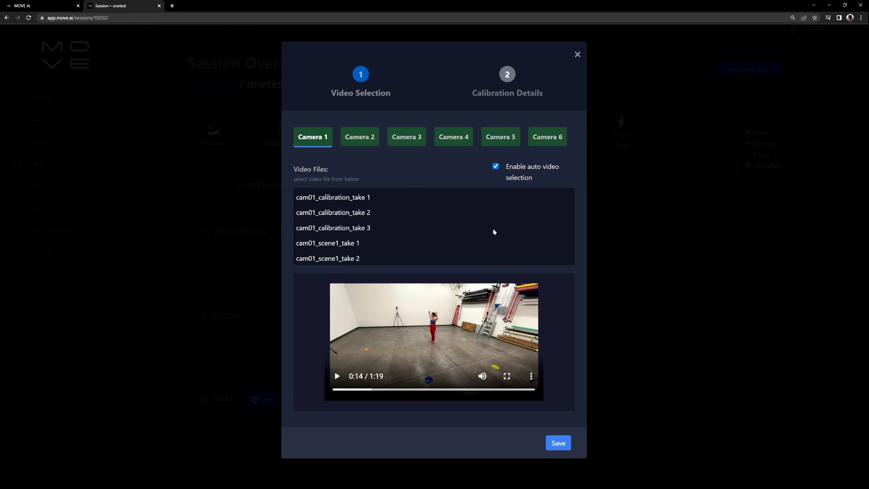
# Save and confirm the six calibration videos, and choose the 1.62 m actor profile for the calibration
pyautogui.click(562, 447)
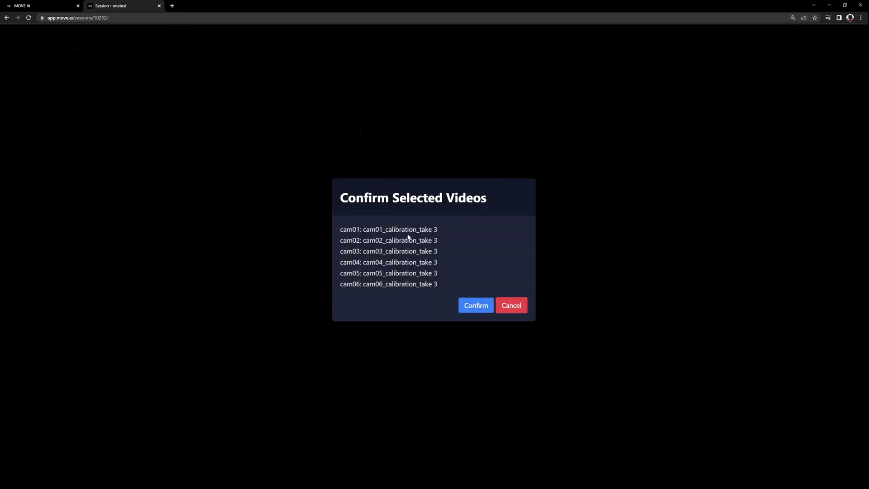
pyautogui.click(475, 305)
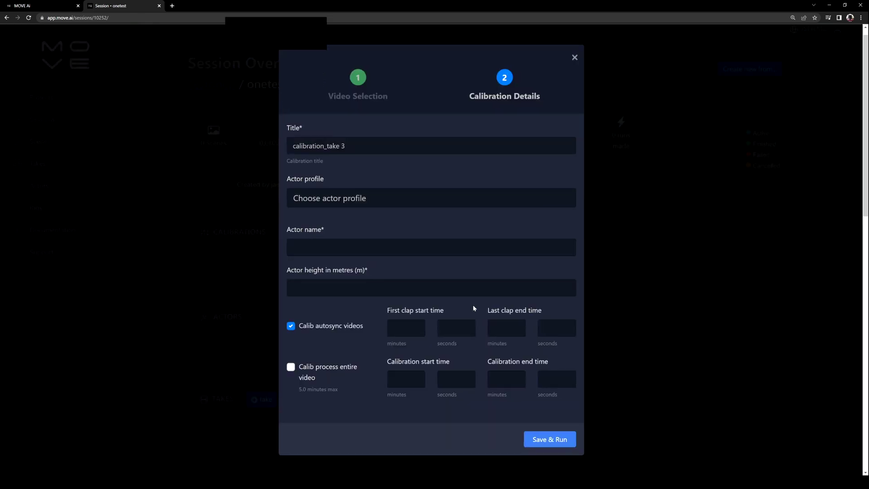
pyautogui.click(335, 198)
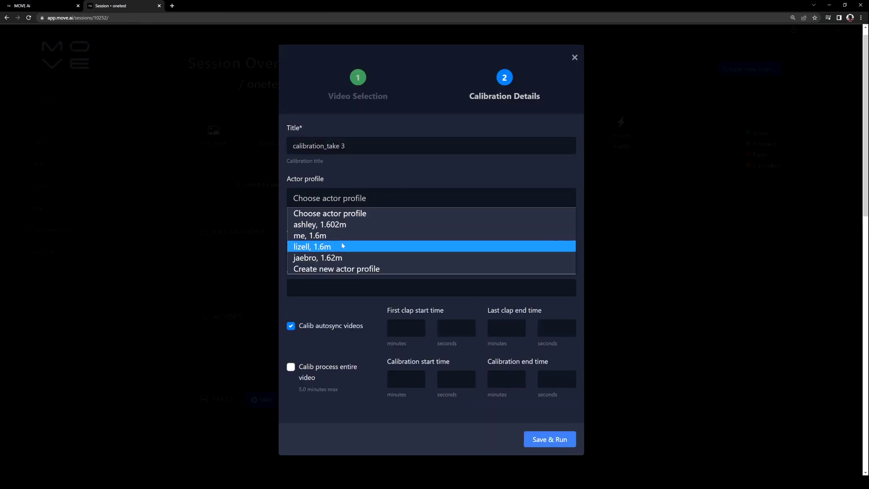
pyautogui.click(340, 259)
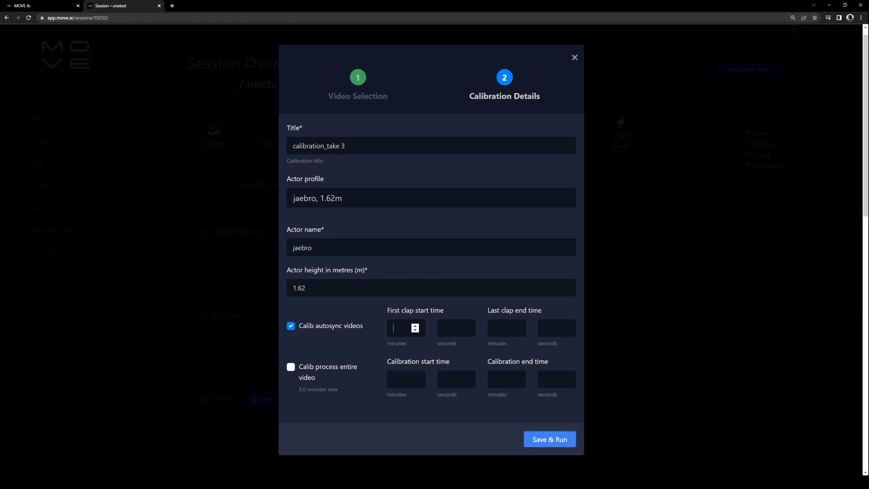
# Set the first clap start time to 0 min 07 s and the last clap end time to 0 min 08 s
pyautogui.click(415, 327)
pyautogui.click(451, 327)
pyautogui.write('07')
pyautogui.click(506, 327)
pyautogui.write('0')
pyautogui.click(554, 328)
pyautogui.write('08')
# Set the calibration start time to 0 min 14 s and end time to 1 min 18 s, and submit the calibration details
pyautogui.click(406, 379)
pyautogui.write('0')
pyautogui.click(458, 378)
pyautogui.write('14')
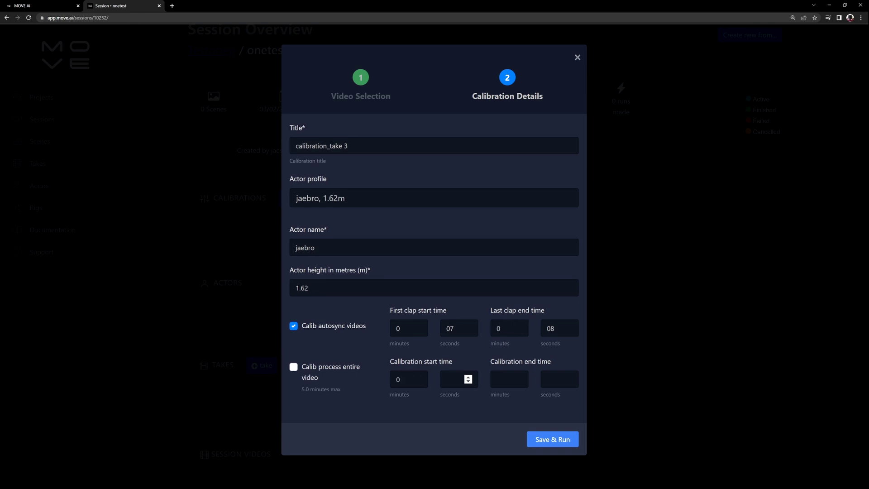
pyautogui.click(504, 379)
pyautogui.write('1')
pyautogui.click(548, 374)
pyautogui.write('18')
pyautogui.press('Return')
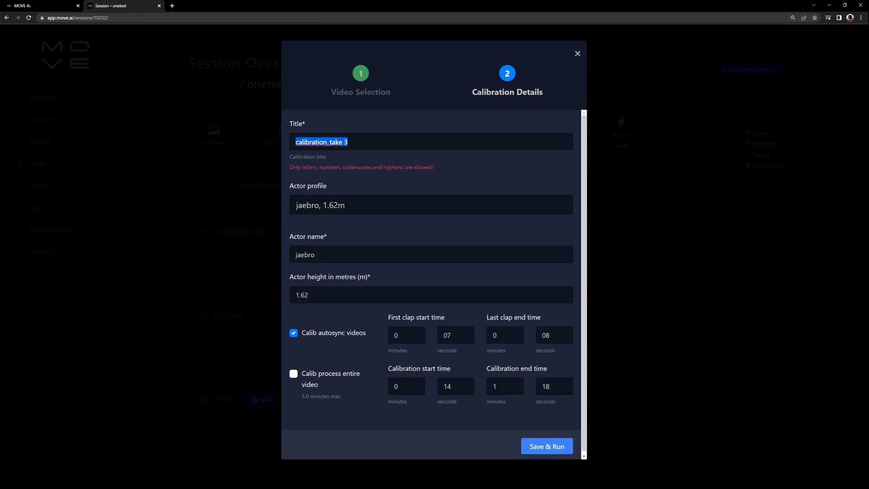
# Retitle the calibration as calibrationthree, and save and run it
pyautogui.write('calibrationthre')
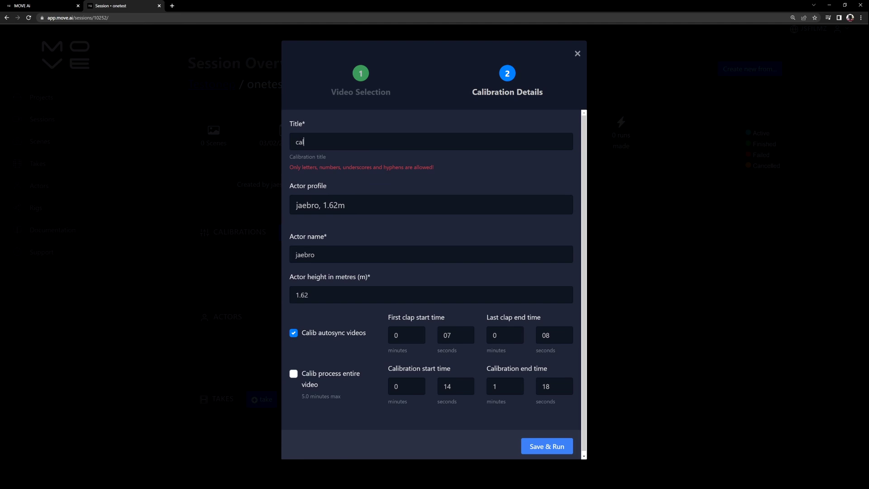
pyautogui.write('e')
pyautogui.click(550, 450)
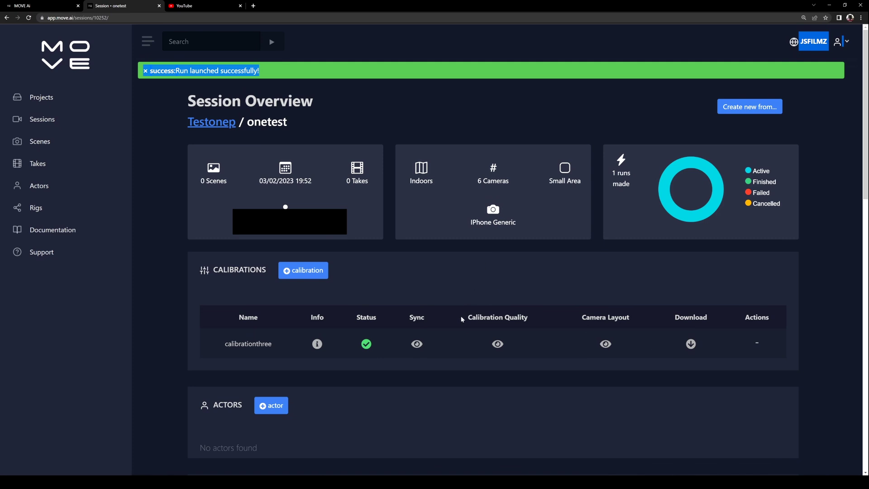
# Add a new take to the session and select cam01_scene1_take 2 for Camera 1
pyautogui.moveTo(866, 114); pyautogui.dragTo(865, 216)
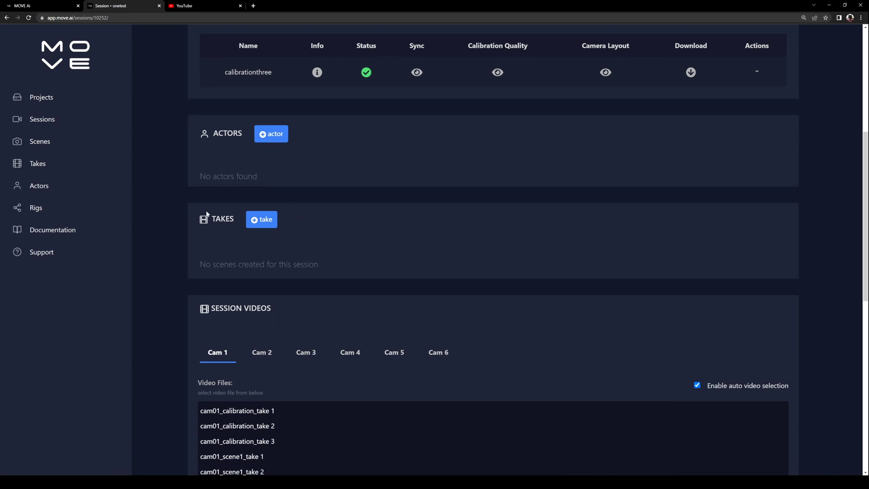
pyautogui.click(260, 220)
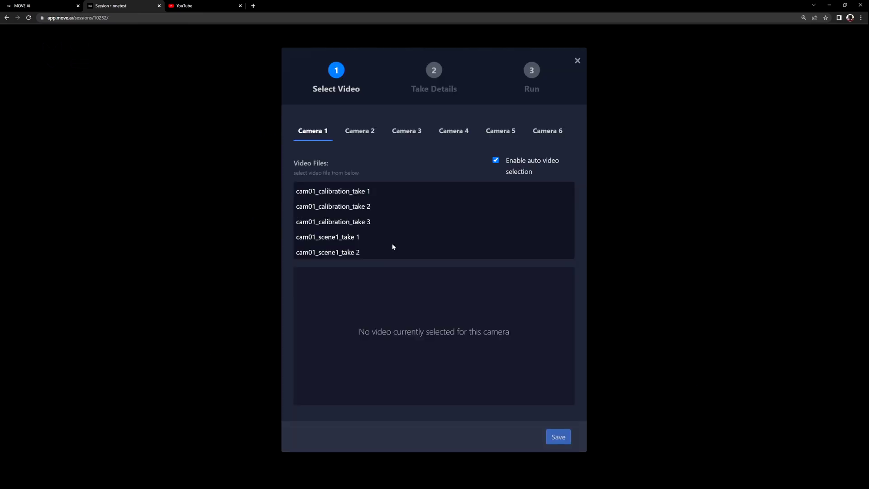
pyautogui.click(335, 252)
# Go through Cameras 2 to 6, choosing each camera's scene1_take 2 video for the take
pyautogui.click(376, 140)
pyautogui.click(348, 252)
pyautogui.click(416, 140)
pyautogui.click(466, 133)
pyautogui.click(355, 252)
pyautogui.click(502, 133)
pyautogui.click(349, 252)
pyautogui.click(538, 134)
pyautogui.click(333, 252)
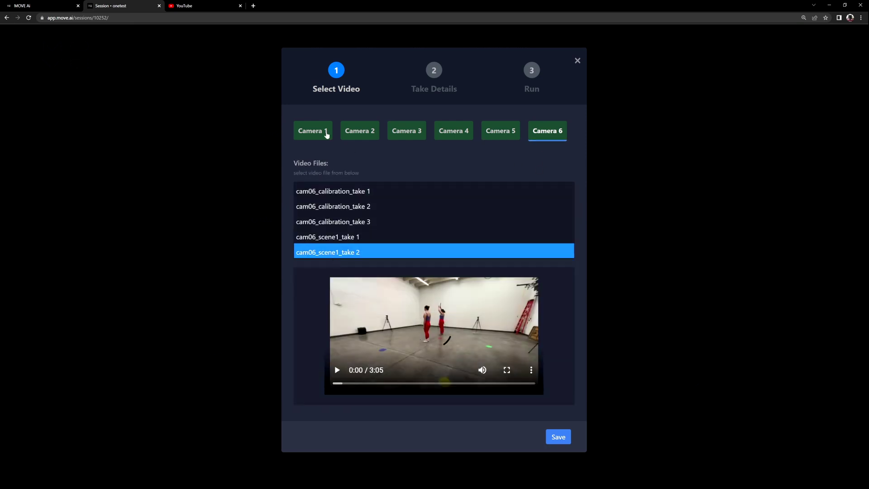
# Play and scrub Camera 1's scene1_take 2 video to find the opening and closing claps
pyautogui.click(320, 133)
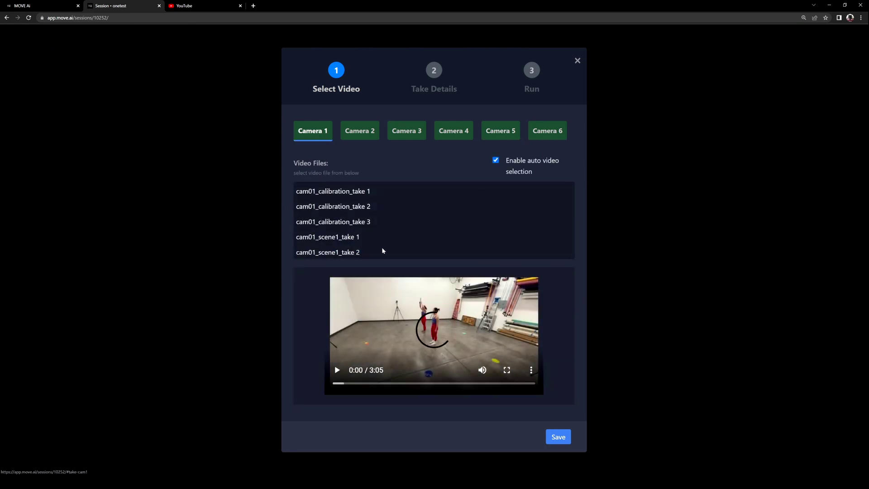
pyautogui.click(357, 253)
pyautogui.click(340, 374)
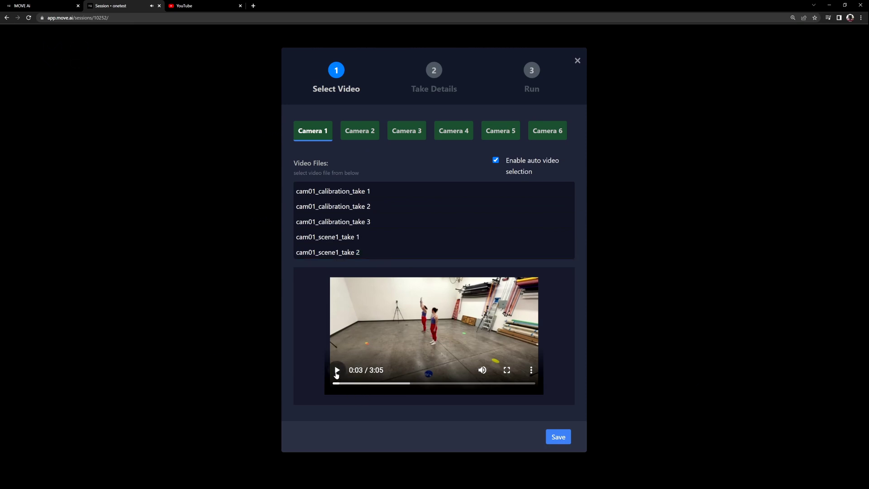
pyautogui.click(336, 371)
pyautogui.moveTo(339, 383)
pyautogui.mouseDown()
pyautogui.moveTo(371, 384)
pyautogui.moveTo(351, 383)
pyautogui.mouseUp()
pyautogui.moveTo(518, 384); pyautogui.dragTo(525, 385)
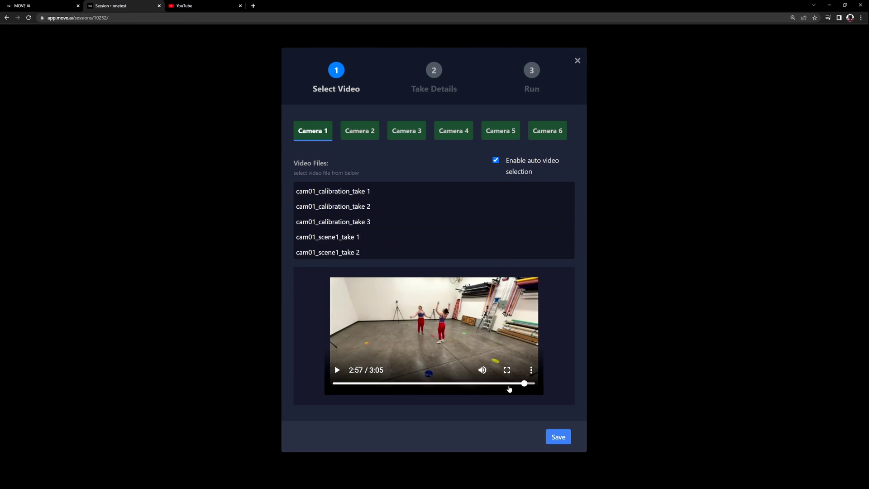
pyautogui.click(336, 371)
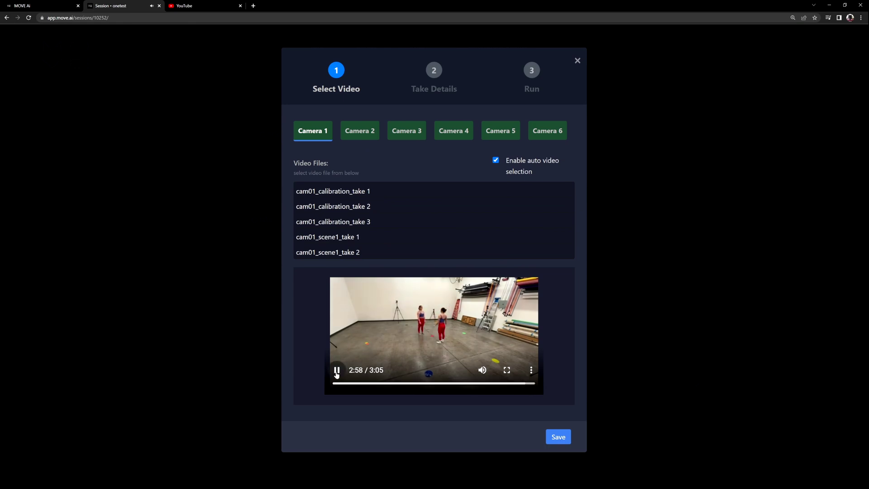
pyautogui.click(336, 371)
# Save and confirm the six selected take videos, and title the take taketwo
pyautogui.click(560, 437)
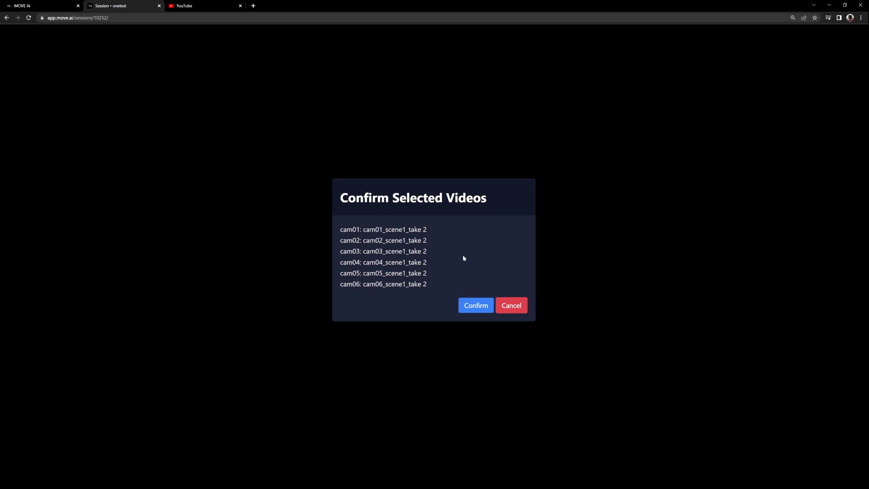
pyautogui.click(476, 307)
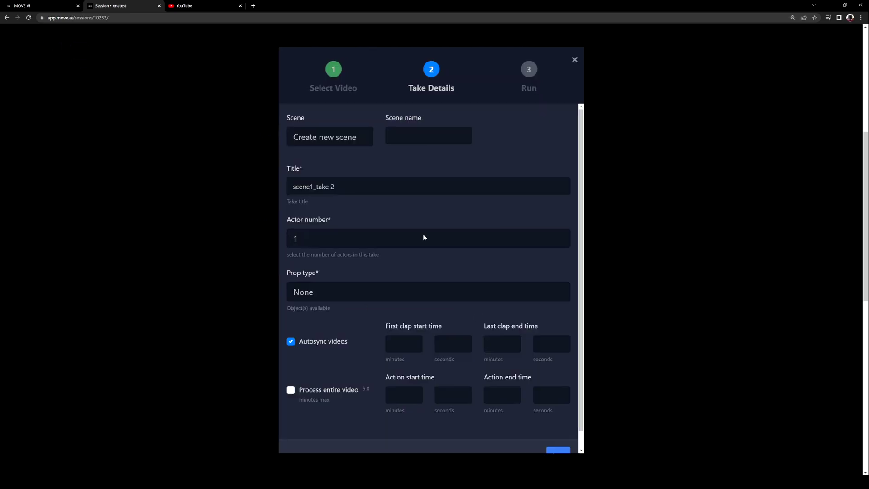
pyautogui.moveTo(334, 187); pyautogui.dragTo(181, 196)
pyautogui.write('taketwo')
# Set the take to 2 actors, with first clap start at 0 min 03 s and last clap end at 0 min 04 s
pyautogui.click(311, 243)
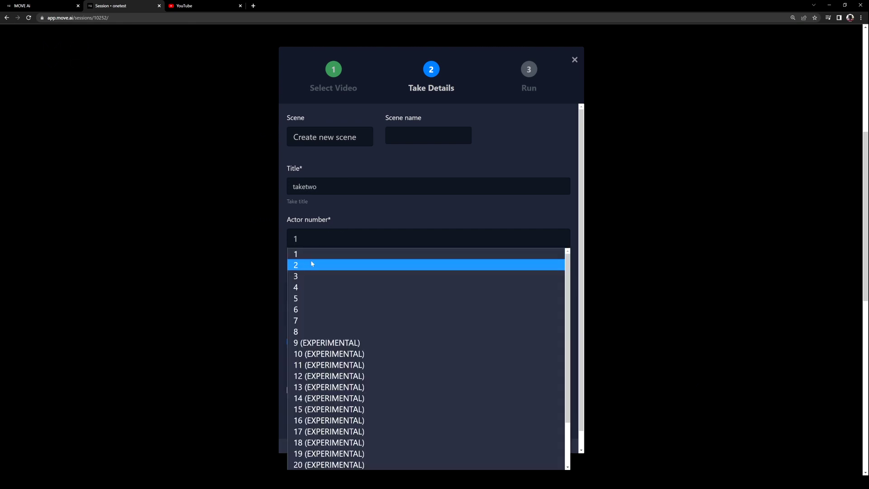
pyautogui.click(310, 259)
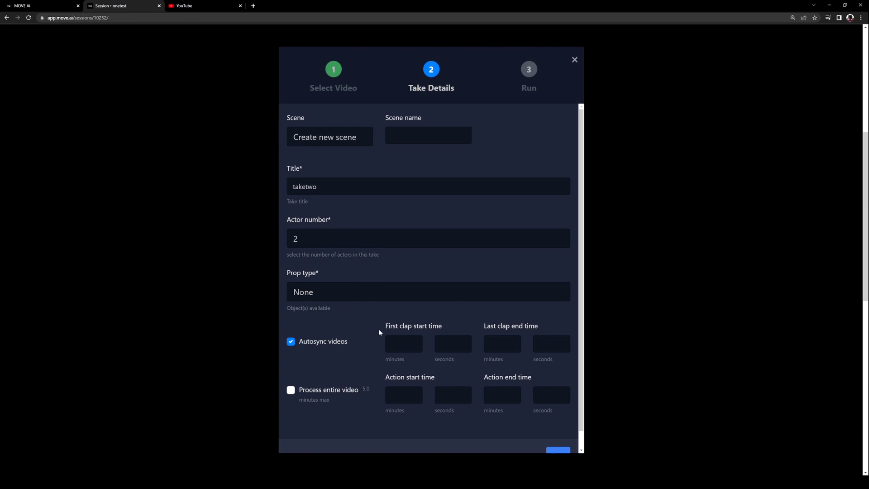
pyautogui.scroll(-1, 412, 343)
pyautogui.press('Tab')
pyautogui.write('03')
pyautogui.press('Tab')
pyautogui.write('0')
pyautogui.press('Tab')
pyautogui.write('04')
pyautogui.press('Tab')
pyautogui.press('Tab')
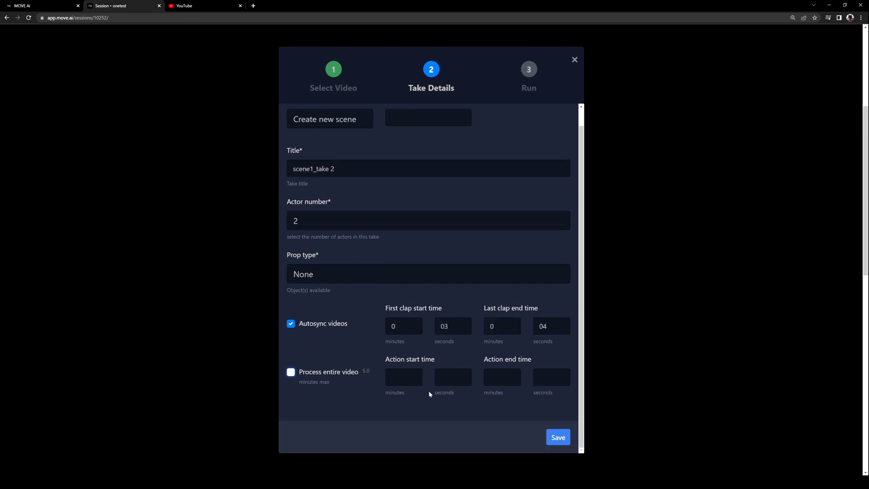
# Set the action start time to 0 min 14 s and the action end time to 3 min 00 s
pyautogui.write('0')
pyautogui.press('Tab')
pyautogui.write('14')
pyautogui.press('Tab')
pyautogui.write('3')
pyautogui.press('Tab')
pyautogui.scroll(1, 395, 143)
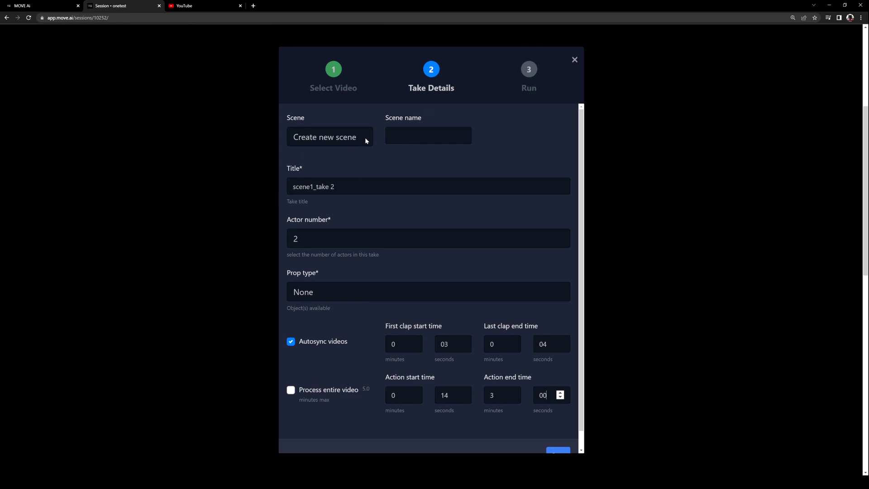
# Name the new scene taketwo and save the take details
pyautogui.click(399, 136)
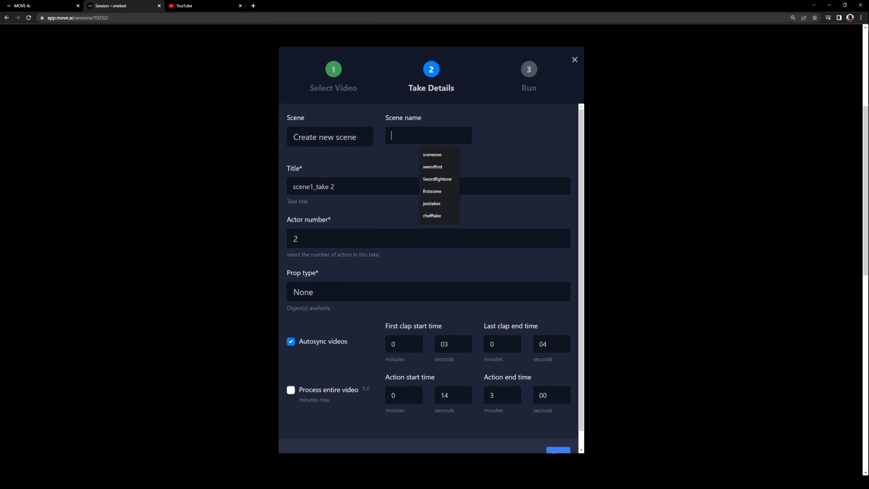
pyautogui.write('taketwo')
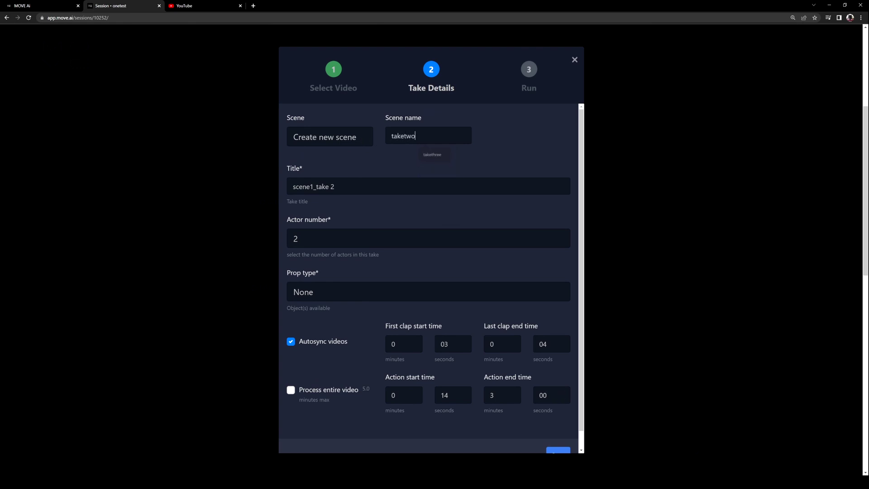
pyautogui.scroll(-1, 581, 298)
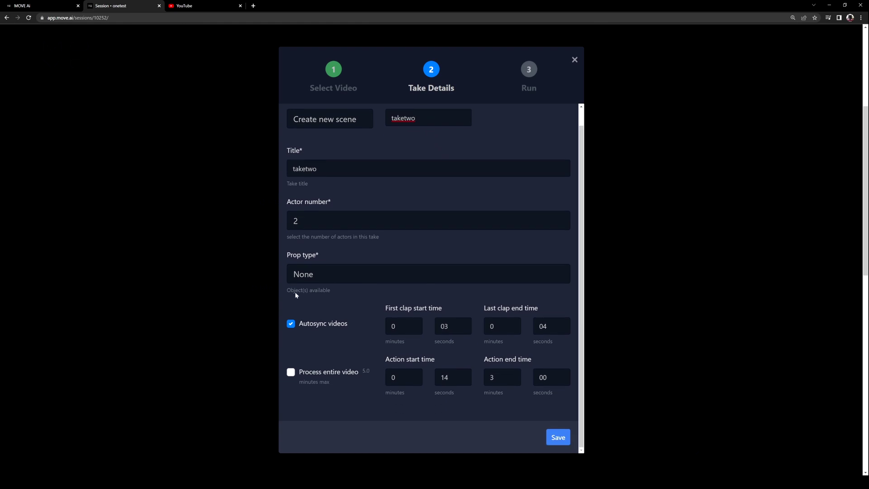
pyautogui.click(561, 438)
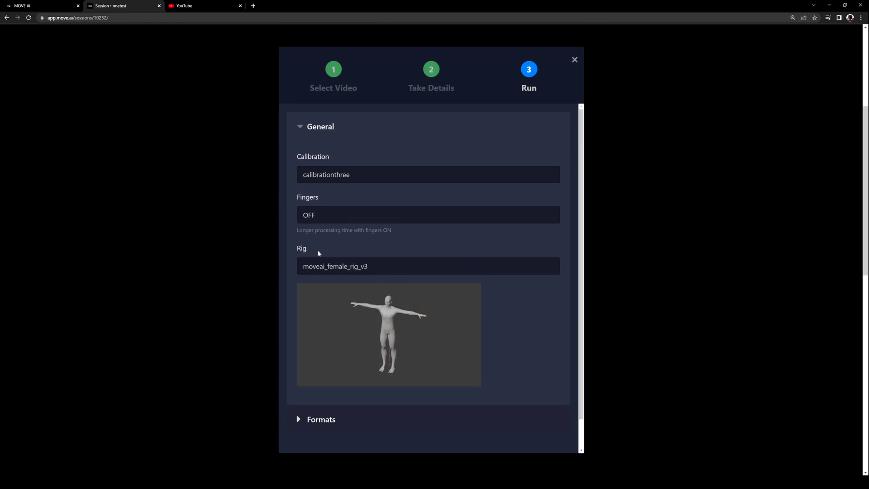
# Choose the moveai_male_rig_v3 rig, keep .FBX as the output format, and run the take
pyautogui.click(339, 267)
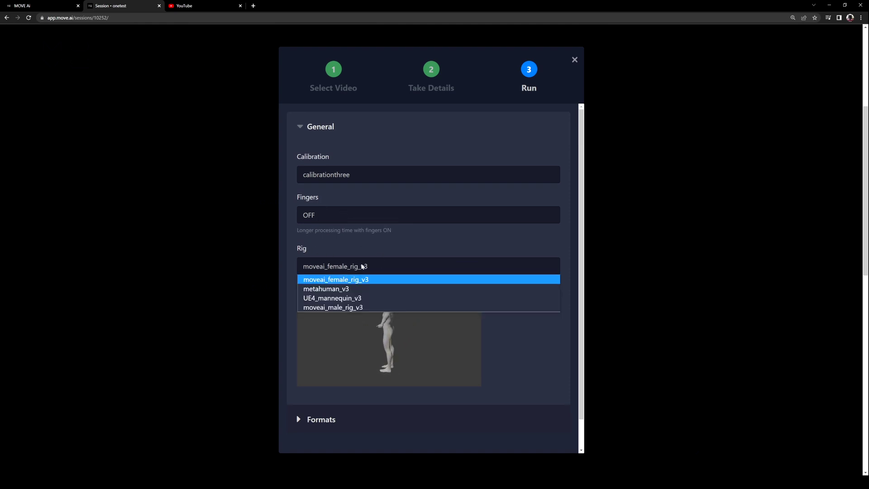
pyautogui.click(385, 289)
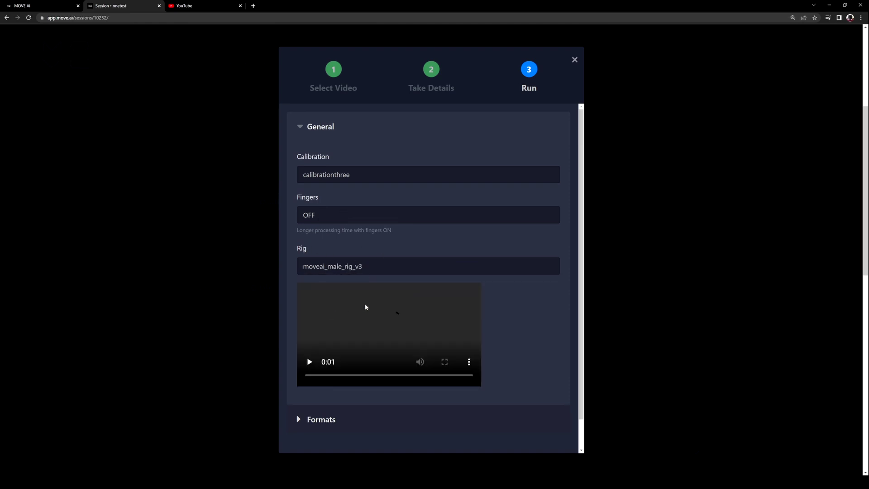
pyautogui.click(302, 418)
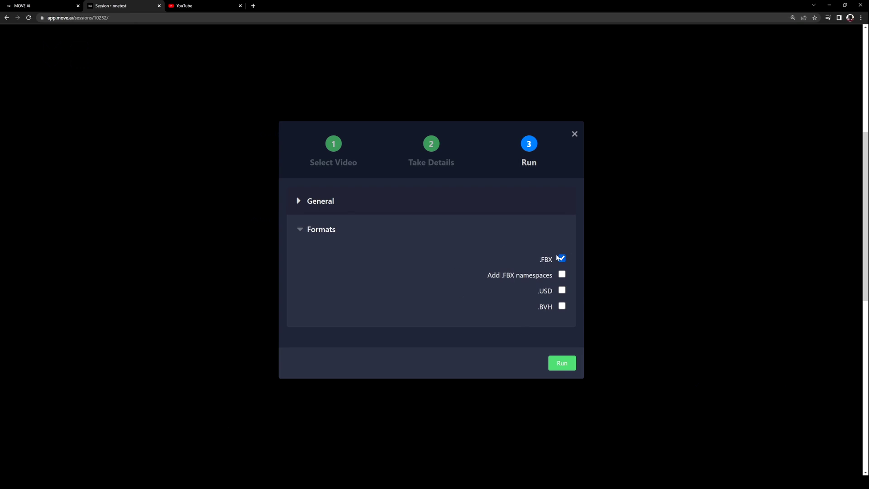
pyautogui.click(568, 367)
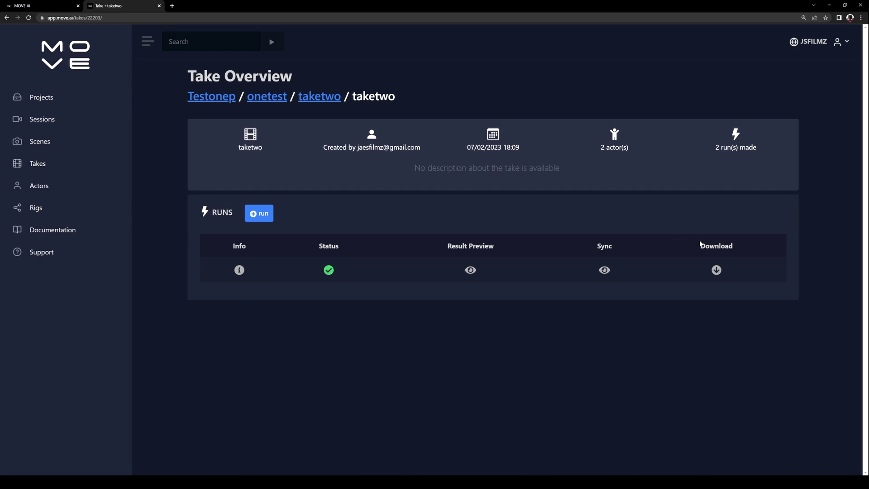
# Look through the FBX, BLEND, MAYA and additional files offered for download from the finished taketwo run
pyautogui.click(716, 270)
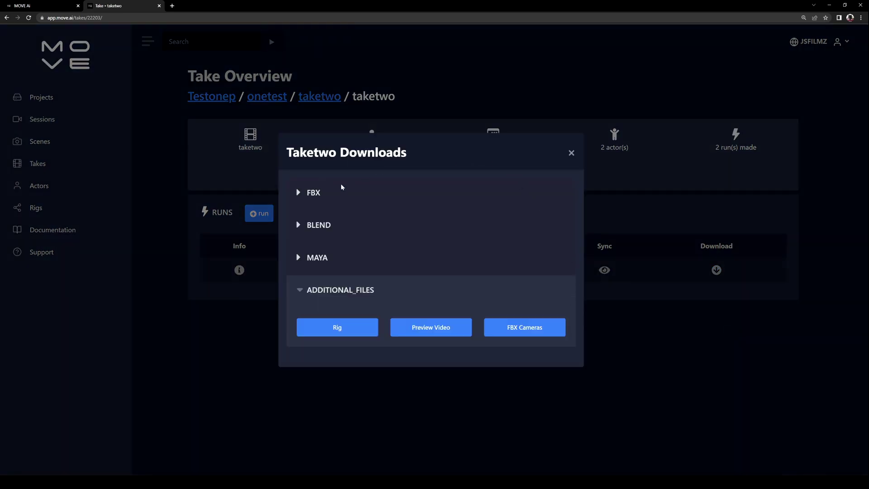
pyautogui.click(299, 194)
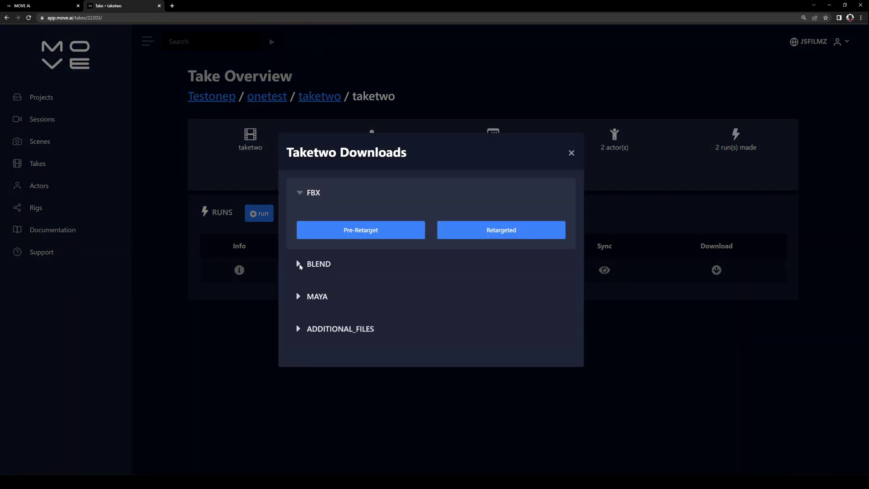
pyautogui.click(298, 264)
pyautogui.click(300, 296)
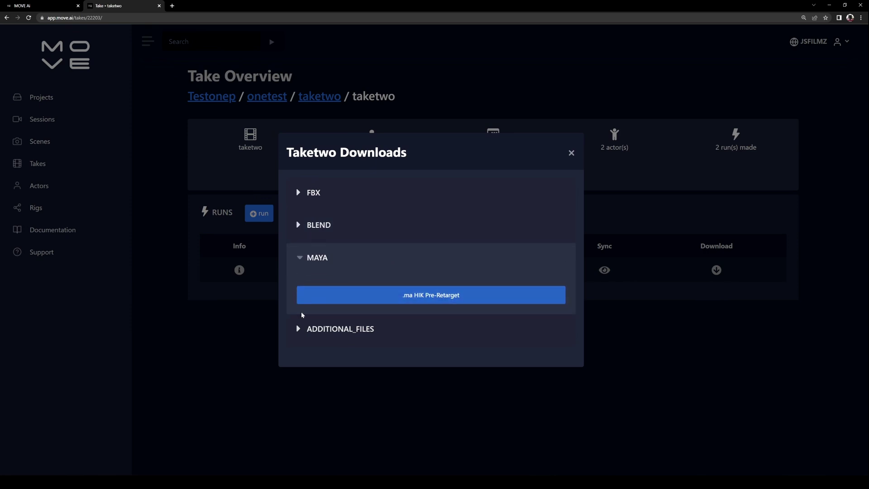
pyautogui.click(301, 329)
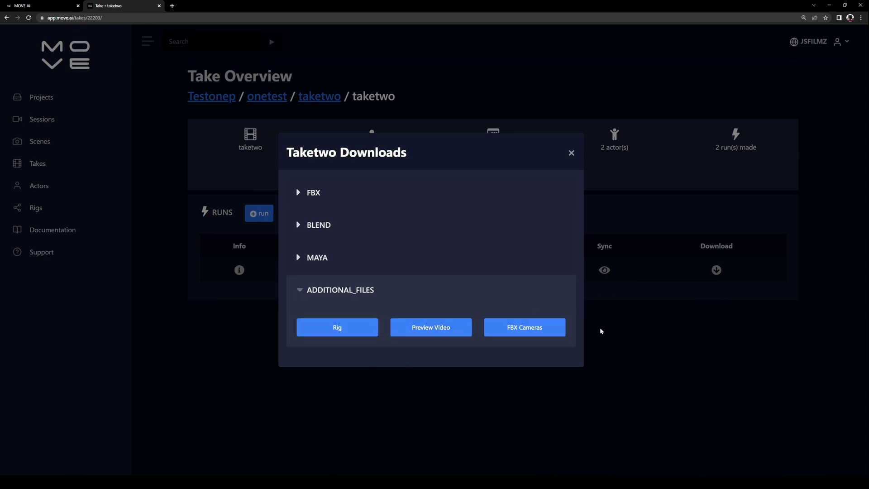
# Download the take's FBX files and open the browser's management settings for automatic downloads
pyautogui.click(307, 199)
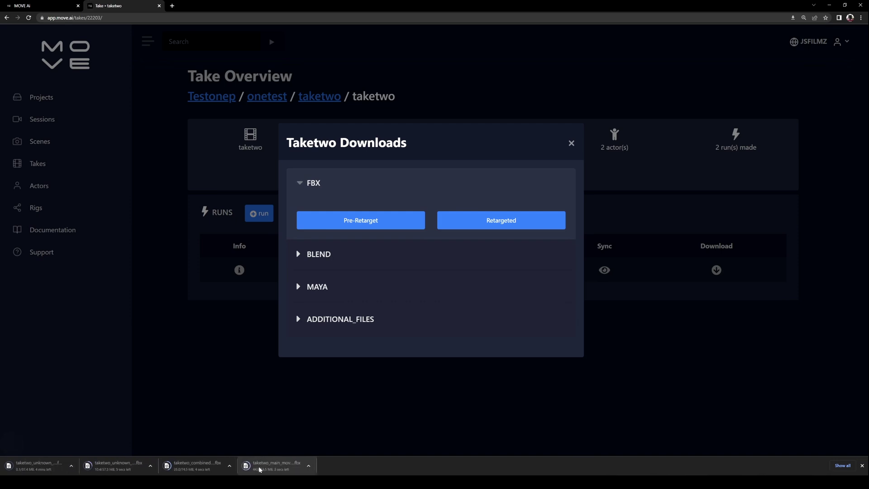
pyautogui.press('Escape')
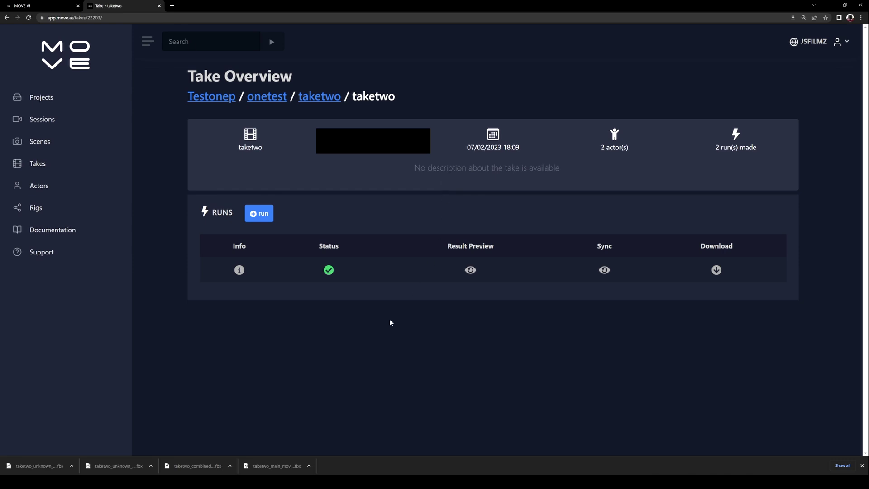
pyautogui.click(792, 18)
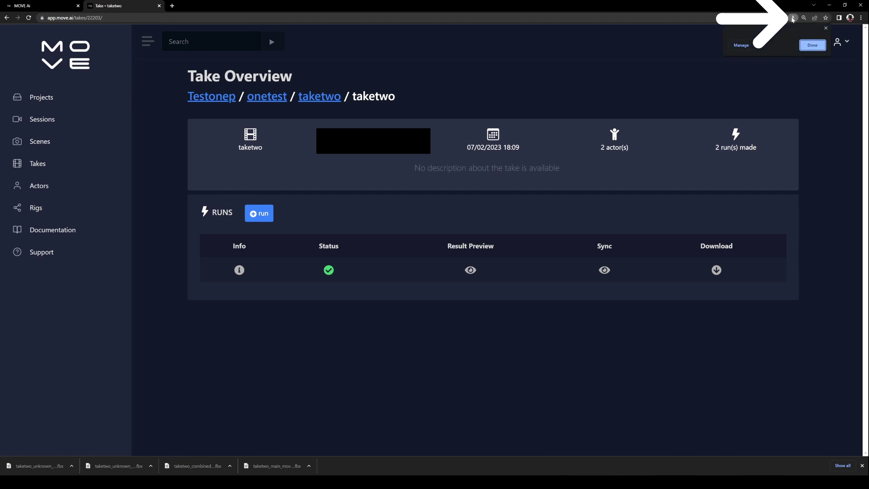
pyautogui.click(740, 45)
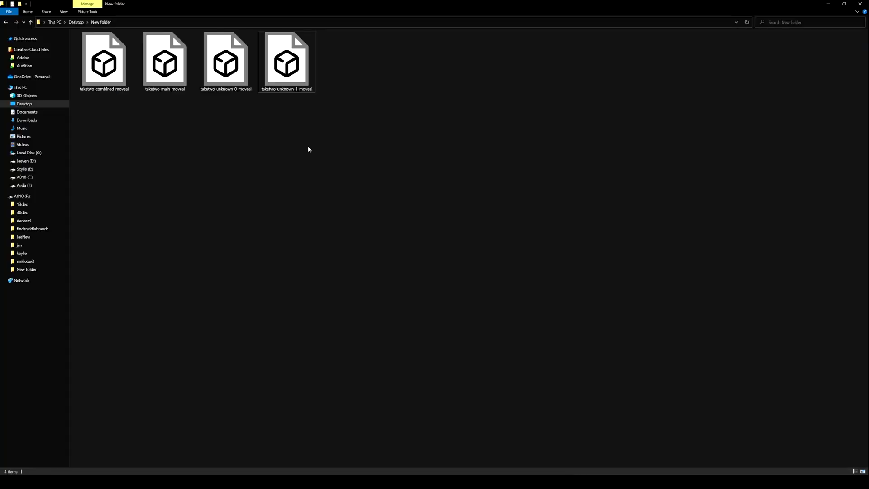
# Inspect the taketwo_unknown_0, taketwo_unknown_1 and taketwo_combined motion files in the desktop's New folder
pyautogui.moveTo(366, 142); pyautogui.dragTo(311, 142)
pyautogui.click(234, 84)
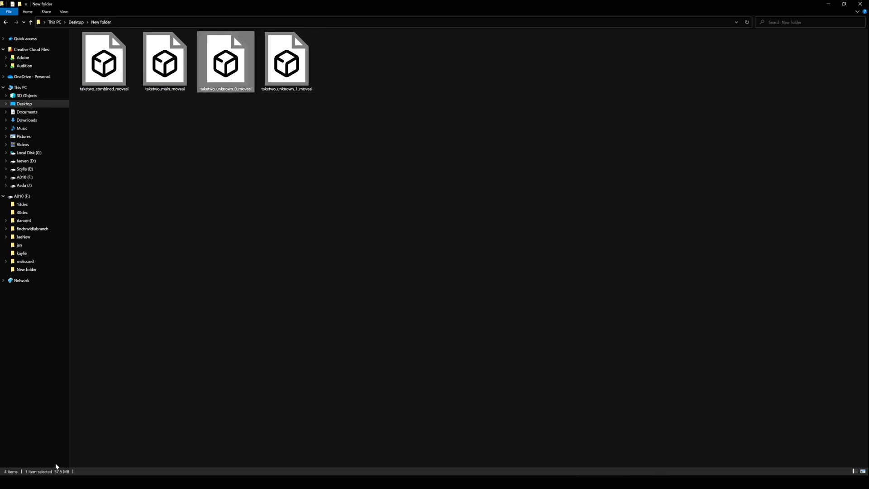
pyautogui.press('Right')
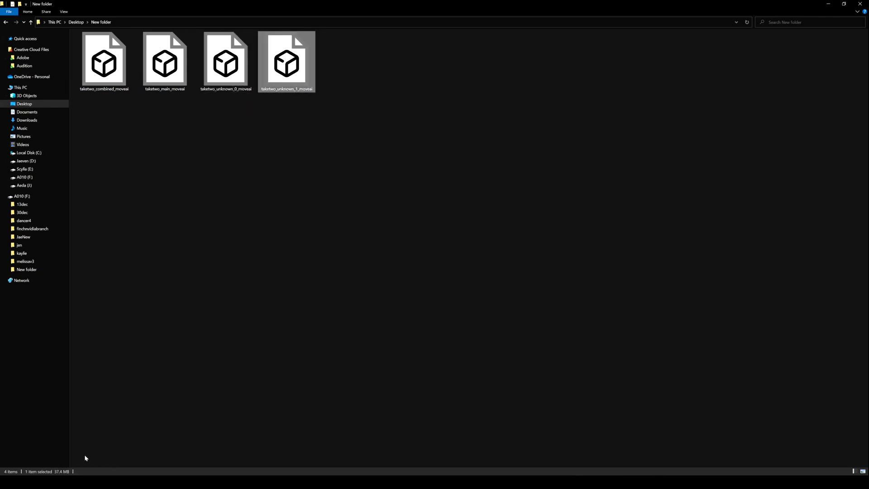
pyautogui.click(155, 116)
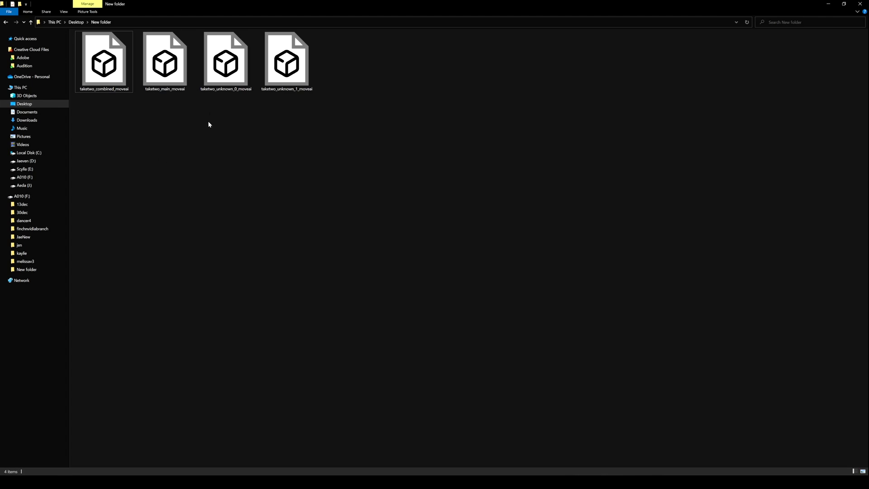
pyautogui.click(98, 58)
pyautogui.moveTo(96, 79); pyautogui.dragTo(103, 76)
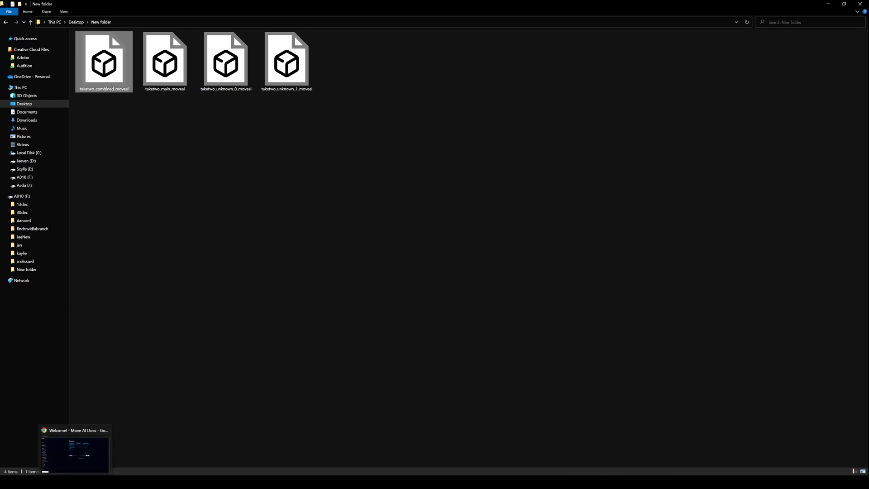
# Switch to the Move AI Docs and look up the Character Creator 4 import steps and motion profile
pyautogui.click(74, 448)
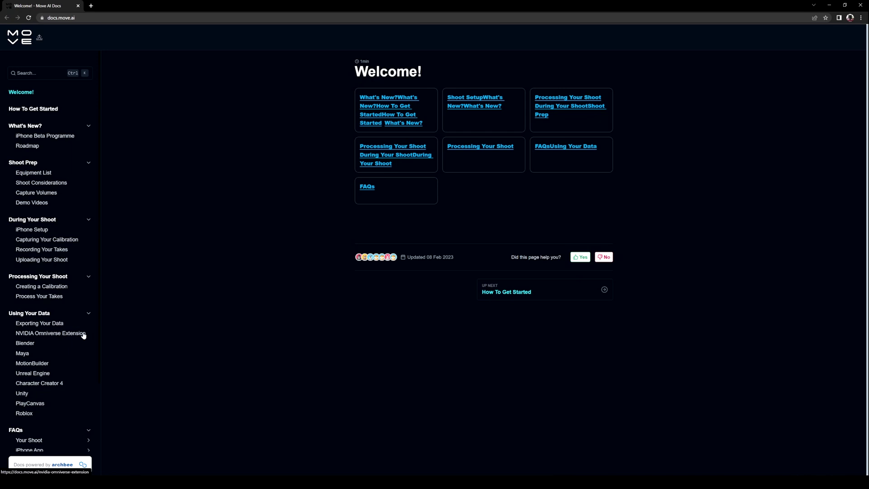
pyautogui.click(60, 387)
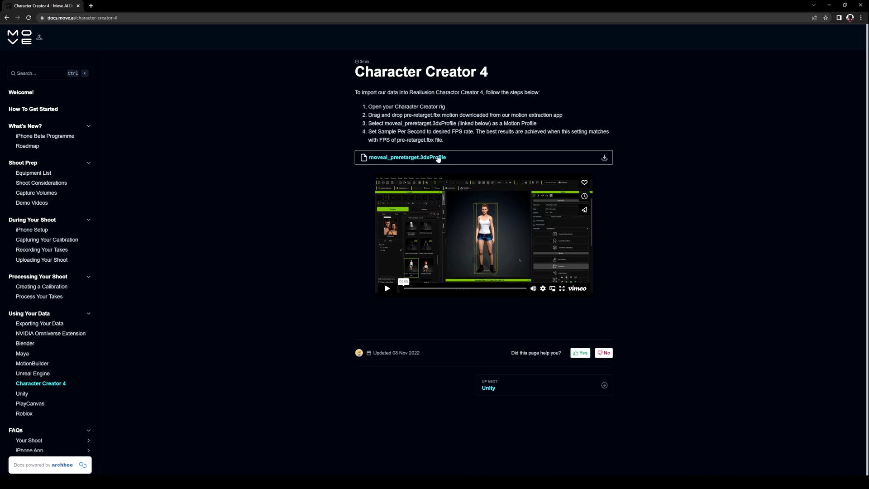
pyautogui.click(830, 7)
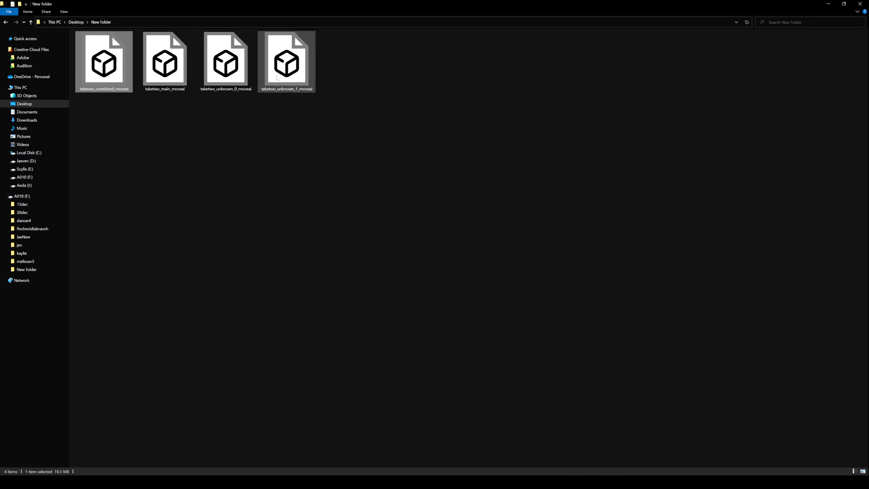
# Switch to iClone and import taketwo_unknown_0_moveai onto the character with the moveaipreretarget motion profile at 60 samples per second
pyautogui.moveTo(351, 2); pyautogui.dragTo(633, 172)
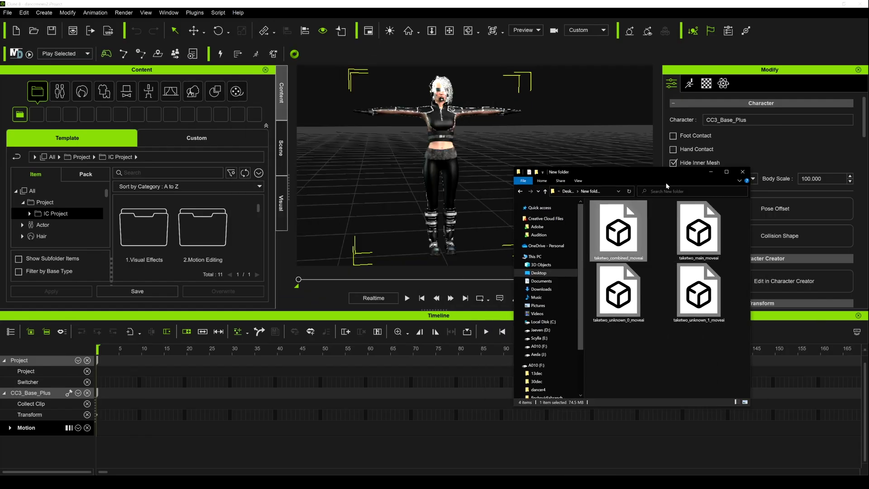
pyautogui.moveTo(618, 292); pyautogui.dragTo(442, 164)
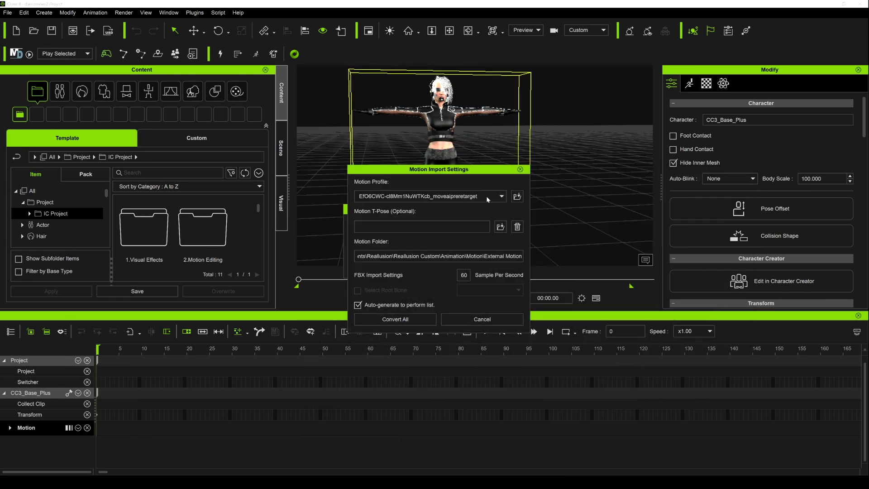
pyautogui.click(386, 320)
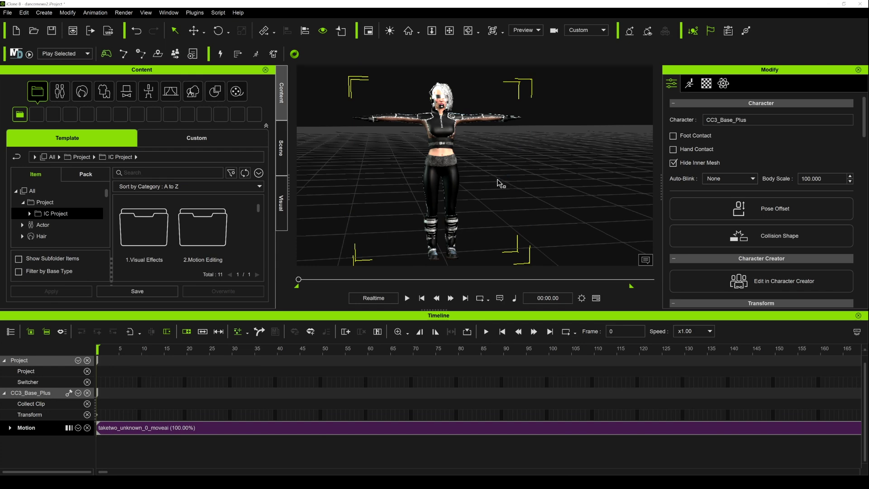
# Play back the imported taketwo_unknown_0_moveai motion on the character to review the movement
pyautogui.scroll(-5, 391, 400)
pyautogui.click(235, 375)
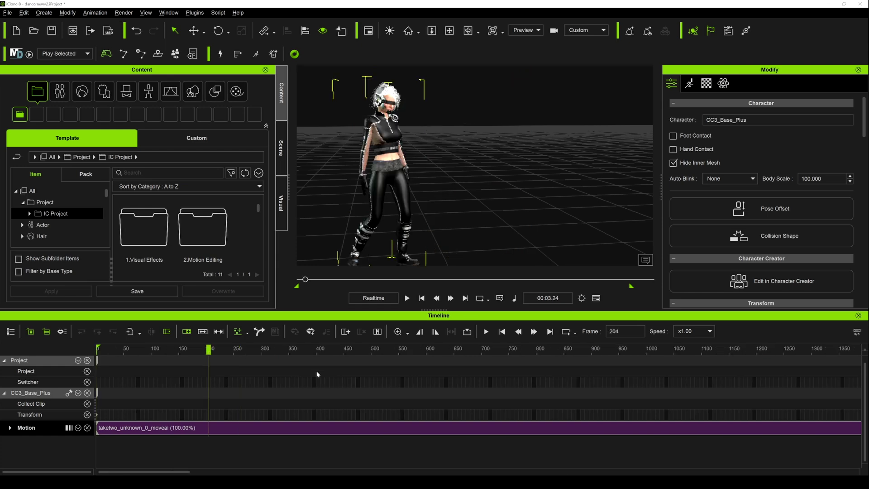
pyautogui.click(406, 298)
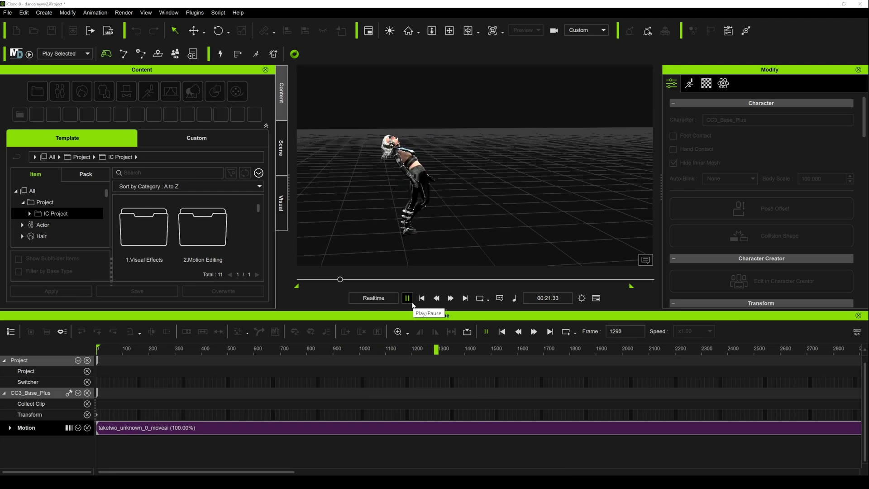
pyautogui.click(407, 298)
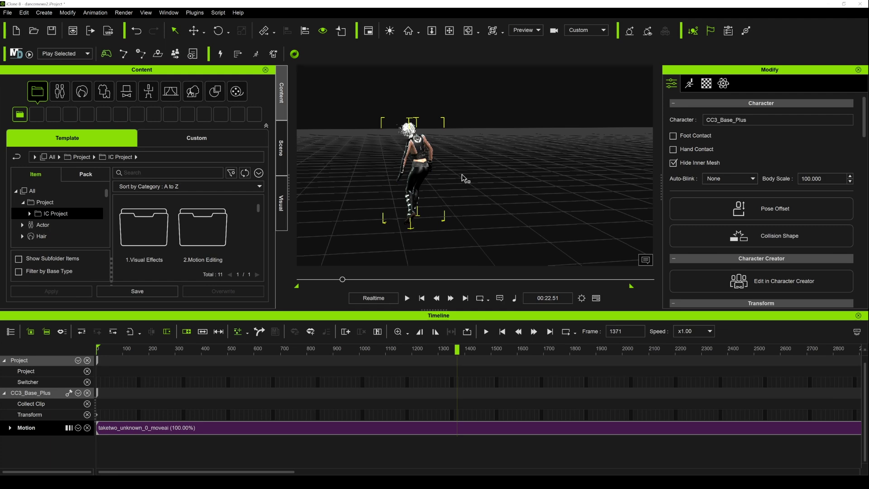
# Open the Gesture animation templates and place the playhead at frame 1288
pyautogui.click(148, 91)
pyautogui.moveTo(261, 209); pyautogui.dragTo(259, 240)
pyautogui.click(222, 239)
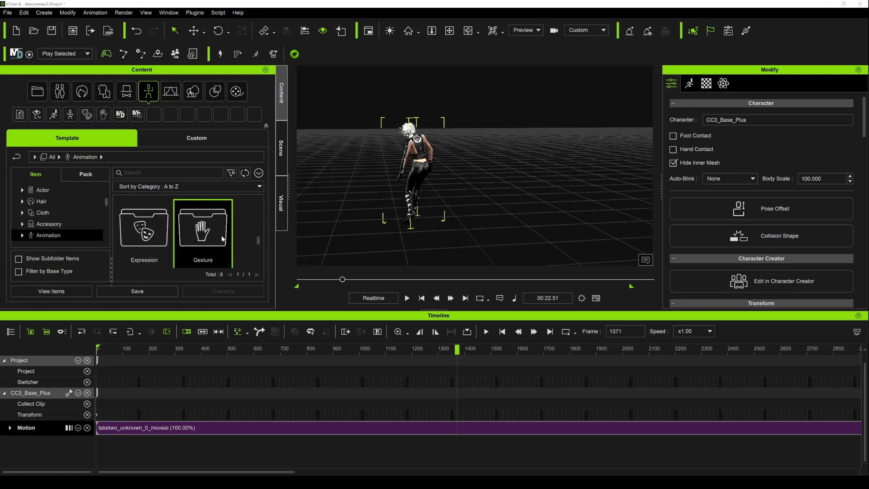
pyautogui.doubleClick(222, 238)
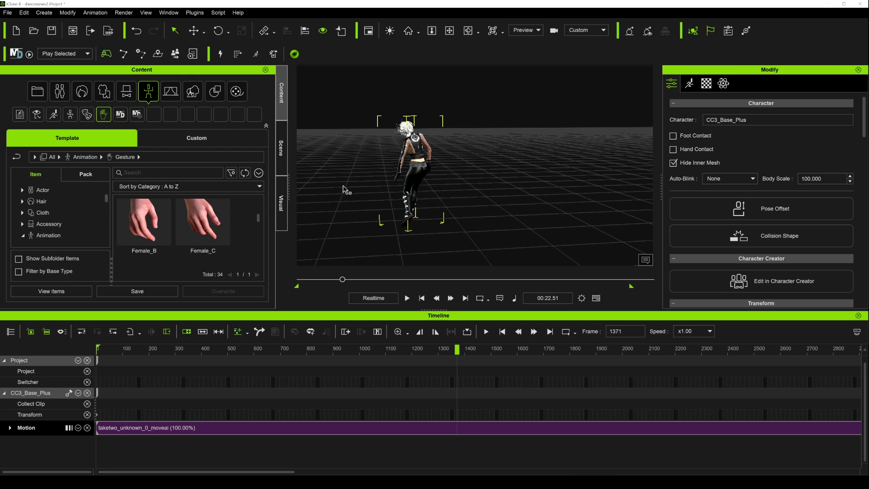
pyautogui.click(435, 349)
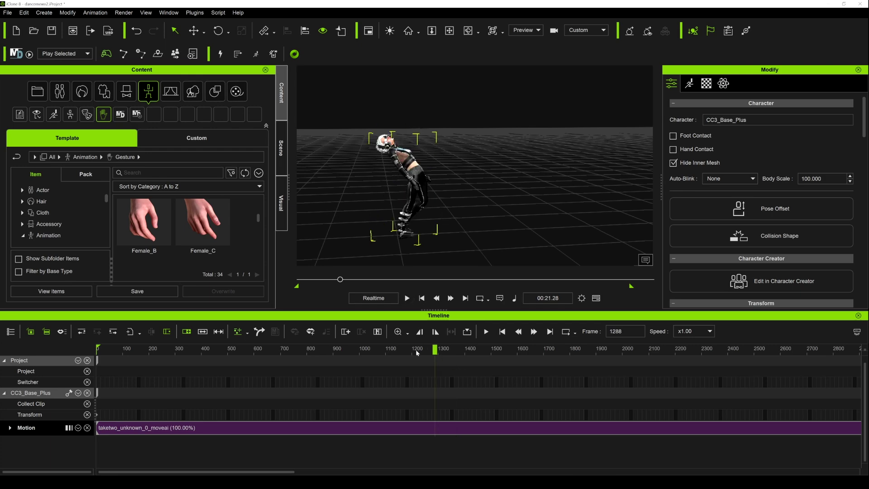